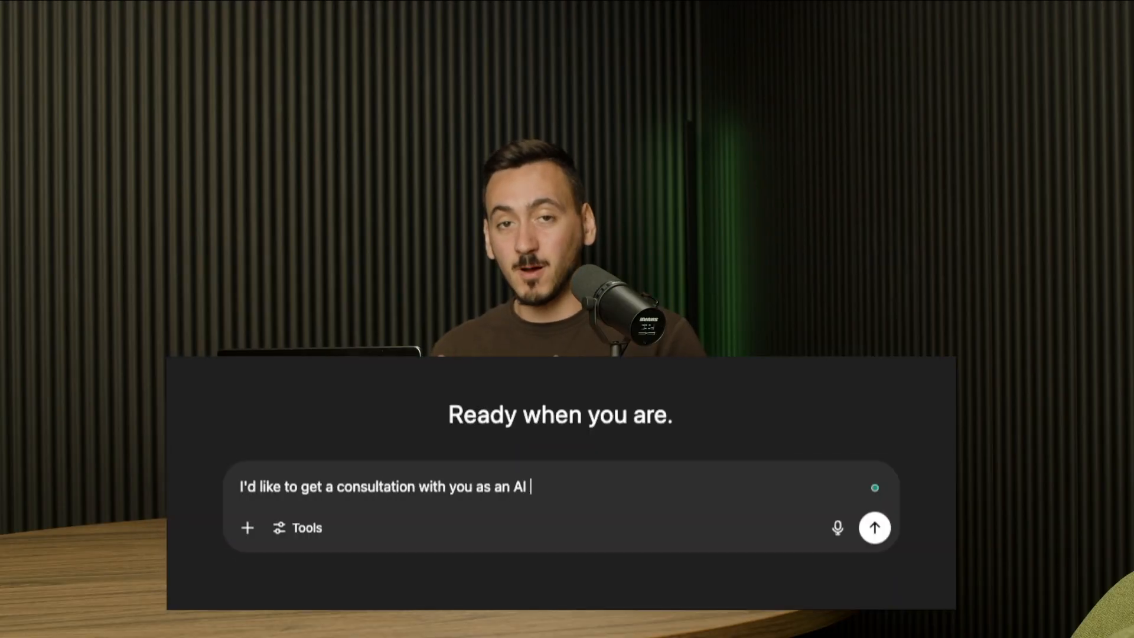
{"action": "type", "text": "ning. Cou"}
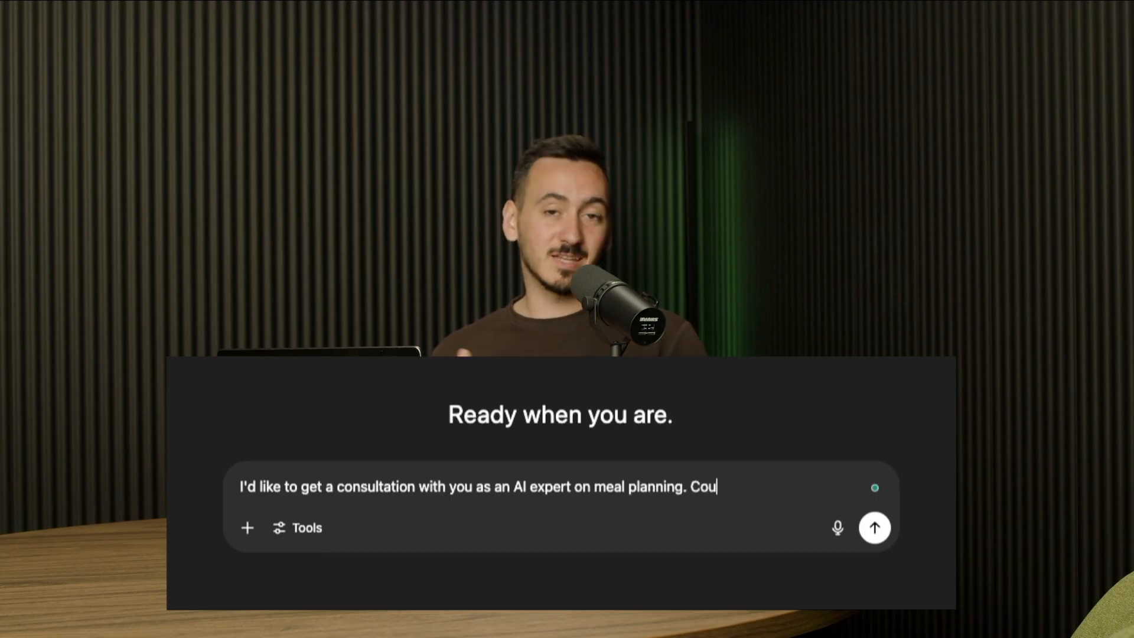
{"action": "type", "text": "ld you first help me create"}
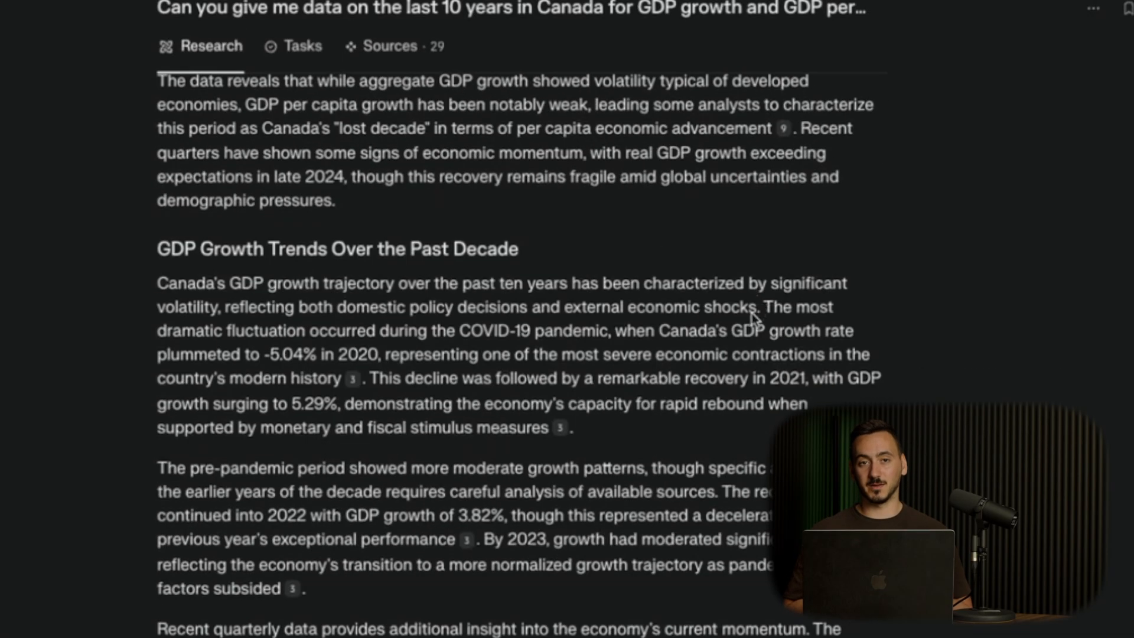
{"action": "scroll", "coordinate": [757, 301], "scroll_direction": "down", "scroll_amount": 5}
{"action": "scroll", "coordinate": [532, 354], "scroll_direction": "down", "scroll_amount": 3}
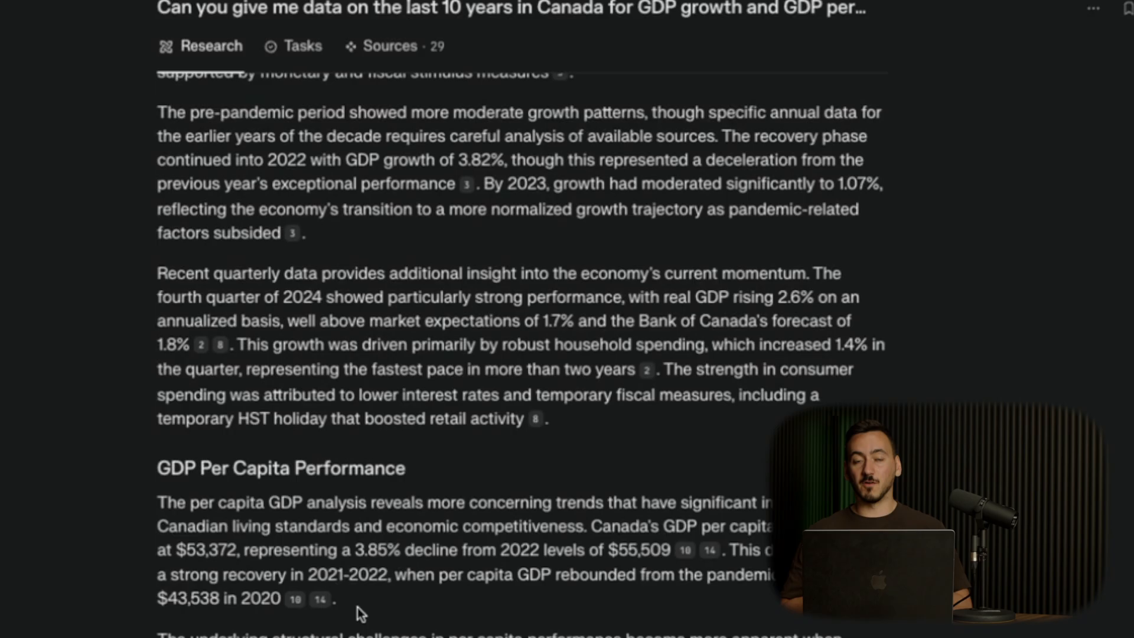
{"action": "scroll", "coordinate": [389, 571], "scroll_direction": "down", "scroll_amount": 4}
{"action": "scroll", "coordinate": [390, 571], "scroll_direction": "down", "scroll_amount": 4}
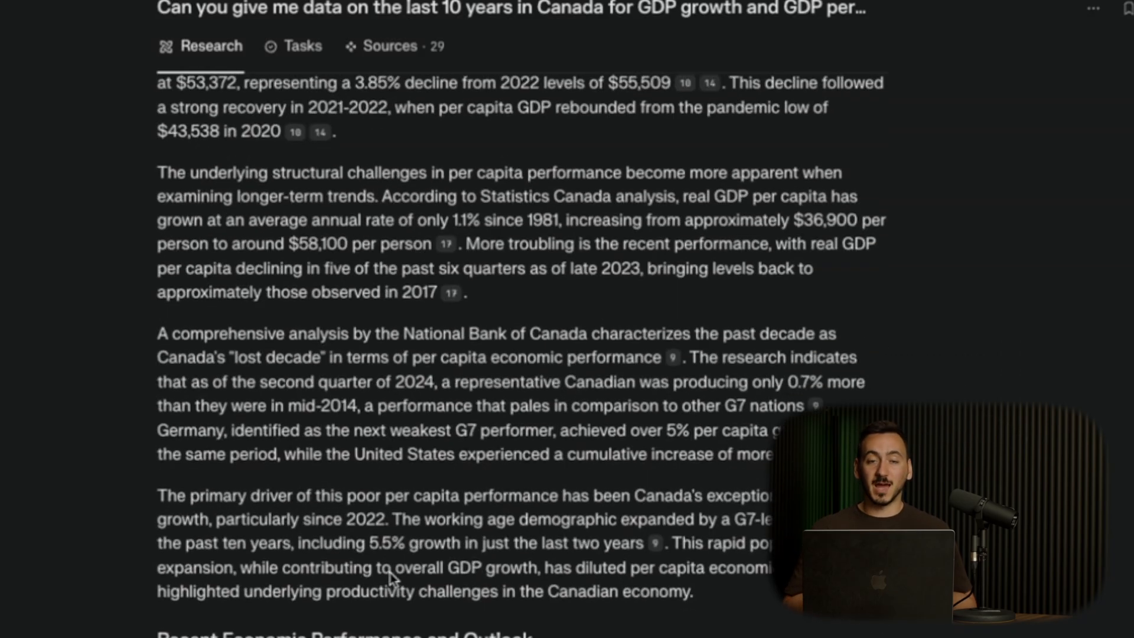
{"action": "scroll", "coordinate": [389, 572], "scroll_direction": "down", "scroll_amount": 4}
{"action": "scroll", "coordinate": [390, 572], "scroll_direction": "down", "scroll_amount": 4}
{"action": "scroll", "coordinate": [390, 571], "scroll_direction": "down", "scroll_amount": 4}
{"action": "scroll", "coordinate": [390, 571], "scroll_direction": "down", "scroll_amount": 4}
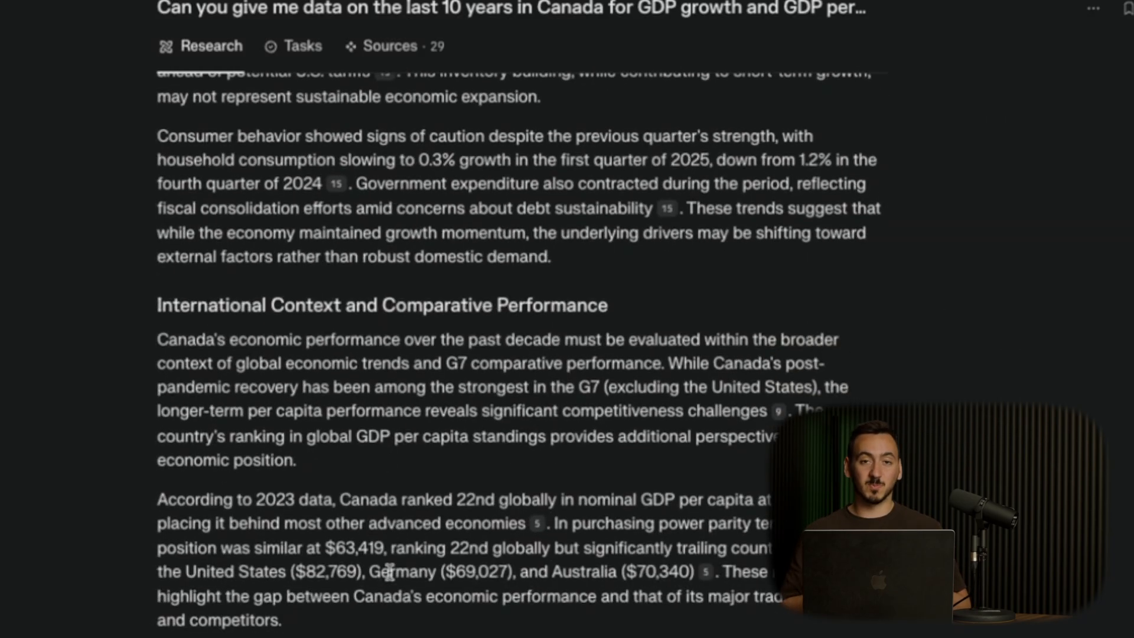
{"action": "scroll", "coordinate": [390, 571], "scroll_direction": "down", "scroll_amount": 4}
{"action": "scroll", "coordinate": [387, 576], "scroll_direction": "down", "scroll_amount": 2}
{"action": "scroll", "coordinate": [387, 576], "scroll_direction": "down", "scroll_amount": 4}
{"action": "scroll", "coordinate": [387, 575], "scroll_direction": "down", "scroll_amount": 3}
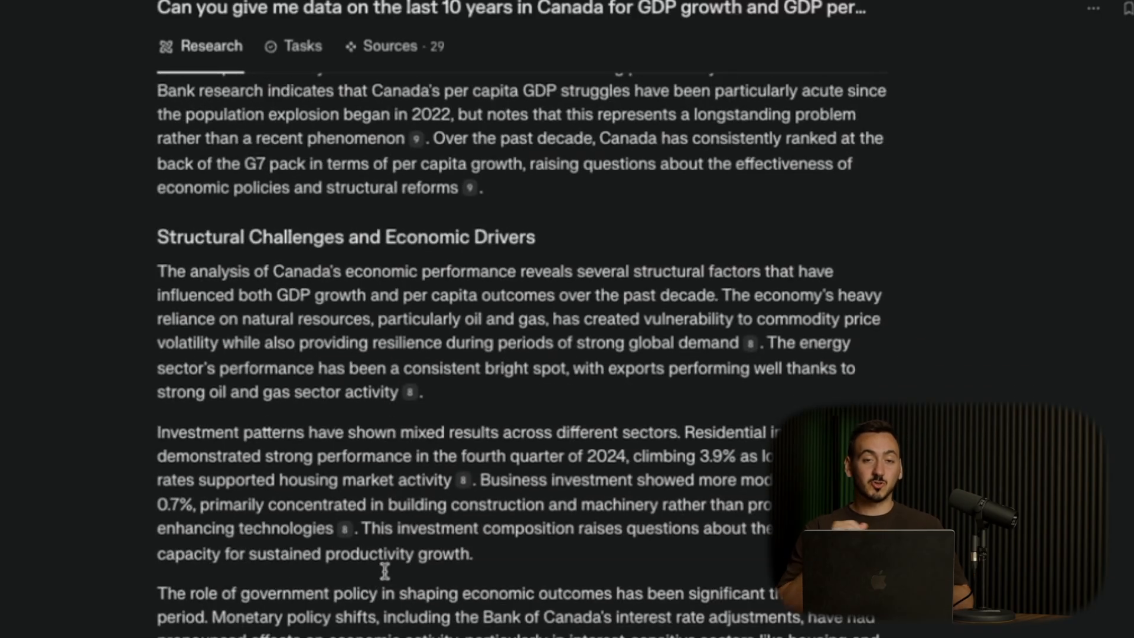
{"action": "scroll", "coordinate": [387, 575], "scroll_direction": "down", "scroll_amount": 3}
{"action": "scroll", "coordinate": [385, 570], "scroll_direction": "down", "scroll_amount": 4}
{"action": "scroll", "coordinate": [386, 569], "scroll_direction": "down", "scroll_amount": 3}
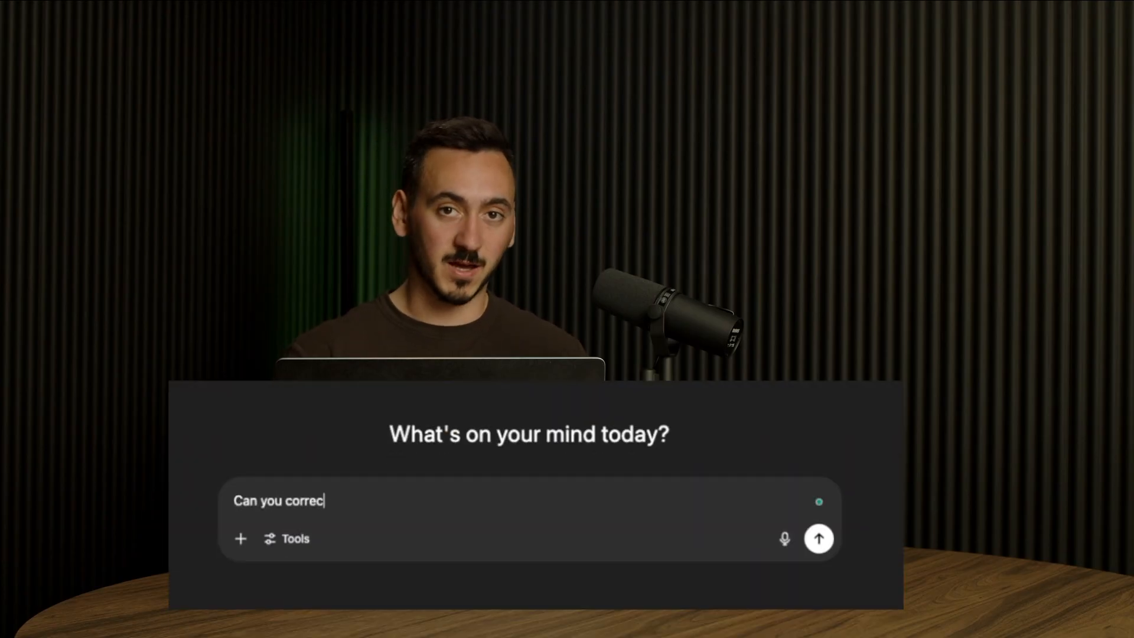
{"action": "type", "text": ":"}
Step: Draft a request to correct the faulty sentence "I have an homeworks" on a new line
{"action": "key", "text": "shift+Return"}
{"action": "key", "text": "shift+Return"}
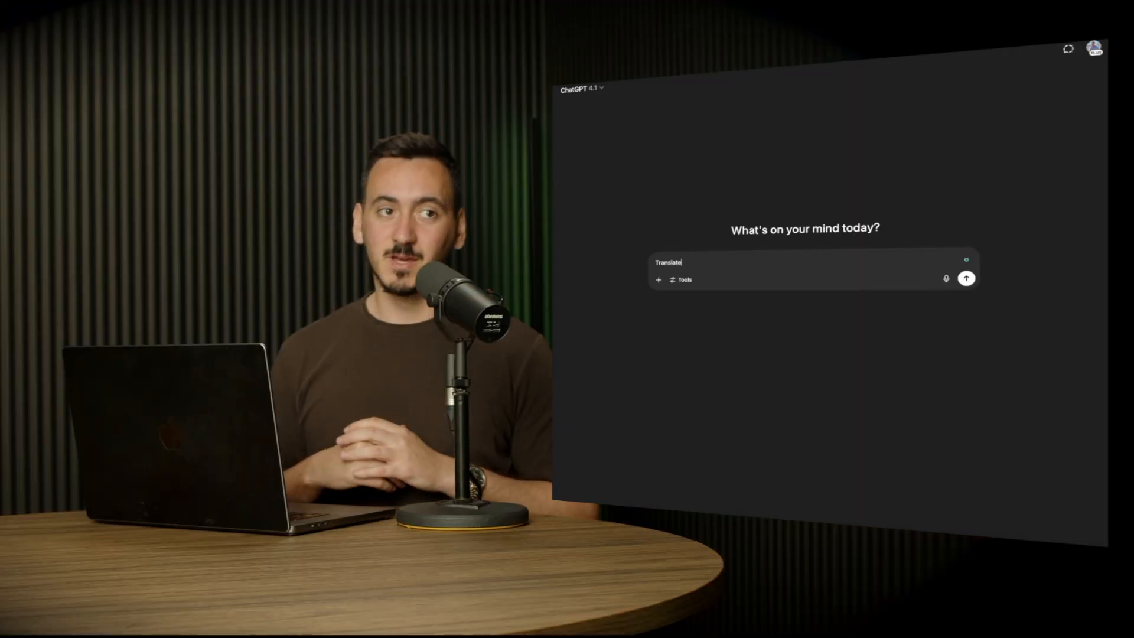
{"action": "type", "text": " this in english"}
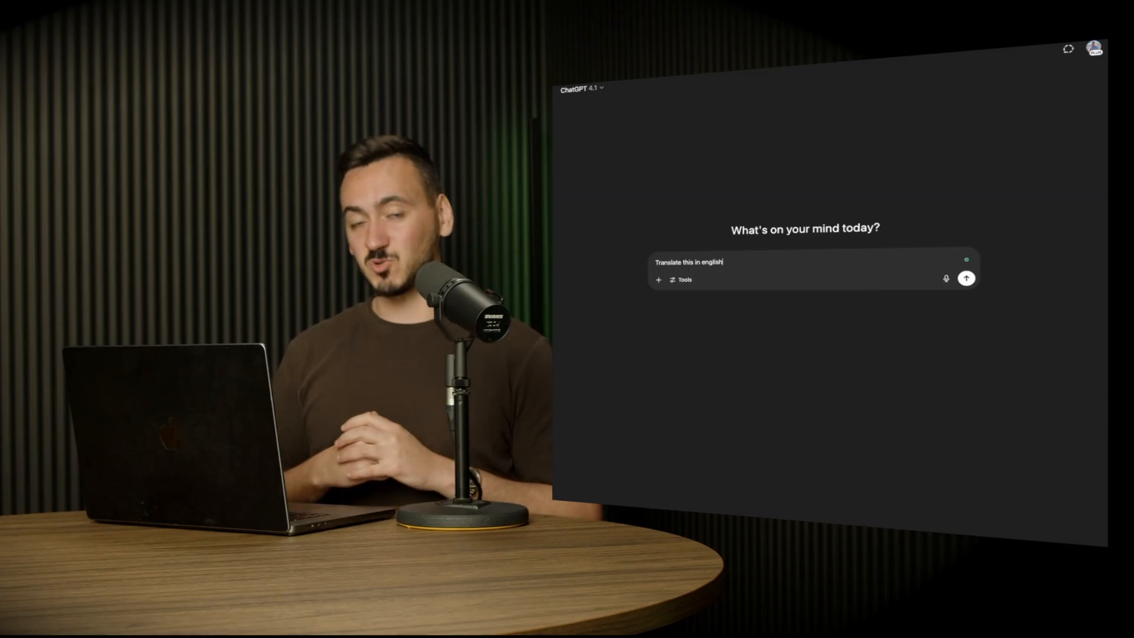
{"action": "type", "text": ":"}
Step: Ask ChatGPT to translate the pasted Estonian passage on the right to education into English
{"action": "key", "text": "shift+Return"}
{"action": "key", "text": "shift+Return"}
{"action": "type", "text": "Igal inimesel on õigus haridusele. Haridus peab olema tasuta vähemalt alg- ja üldhariduse osas. Algharidus peab olema kohustuslik. Tehniline ja kutseharidus peab olema kättesaadav kõigile ja kõrgem haridus võrdselt kättesaadav kõigile vastavalt igaühe võimetele. Haridus peab olema suunatud inimisiksuse täielikule arendamisele ja inimõigustest ning põhivabadustest lugupidamise suurendamisele. Haridus peab kaasa aitama vastastikusele mõistmisele, sallivusele ja sõprusele kõigi rahvaste, rassilise ja usuliste rühmituste vahel ning soodustama Ühinenud Rahvaste Organisatsiooni tegevust rahu säilitamisel. Vanematel on oma laste hariduse valikul eesõigus."}
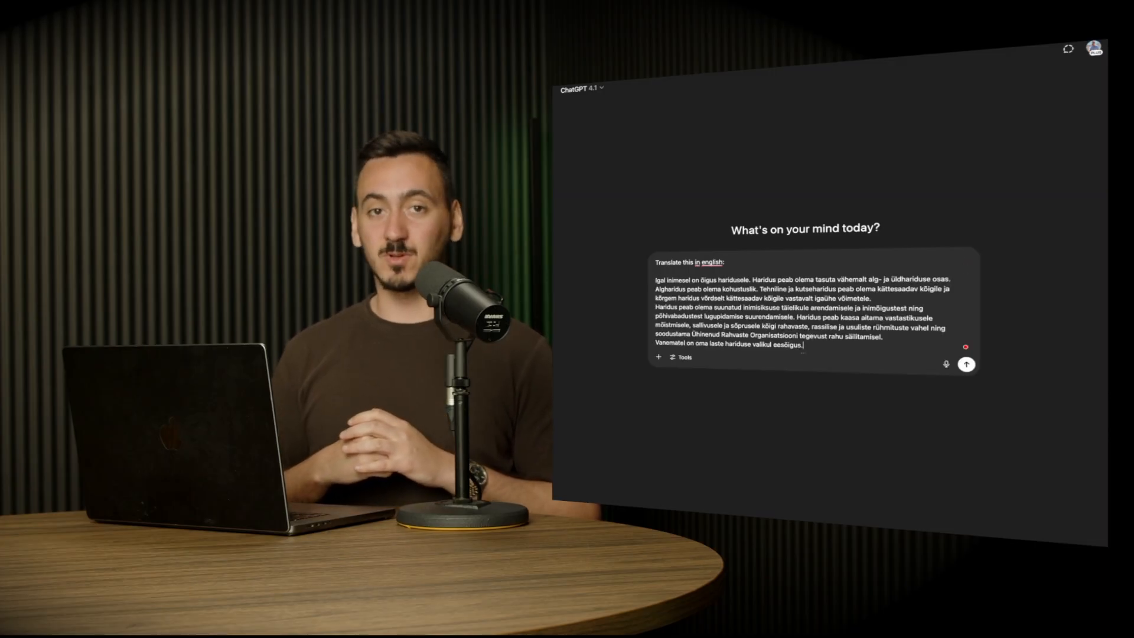
{"action": "key", "text": "Return"}
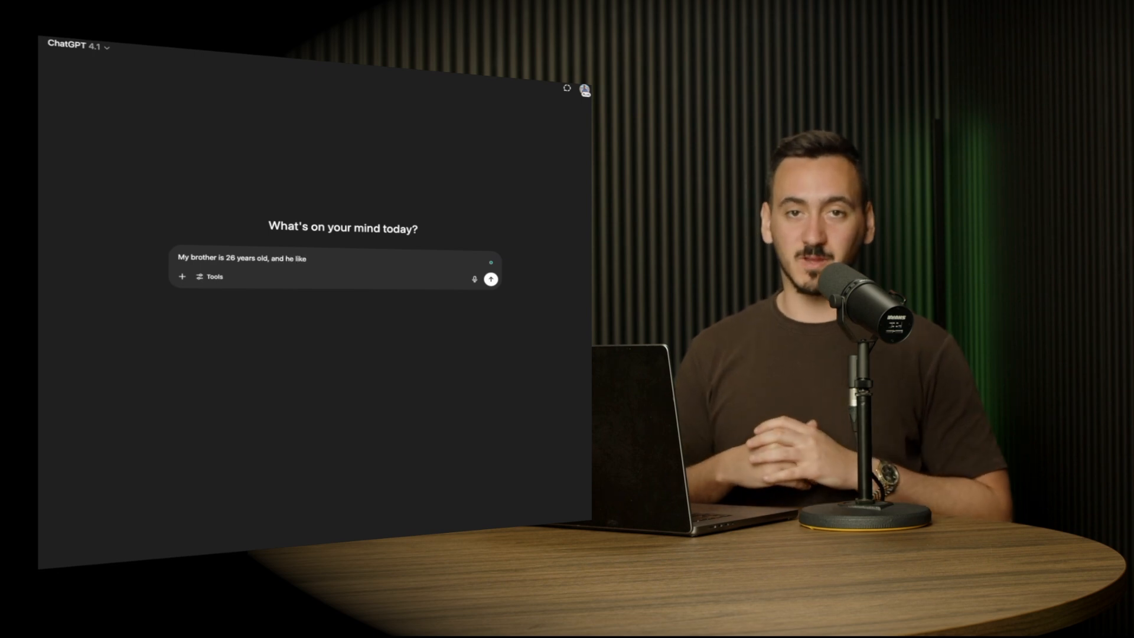
{"action": "type", "text": "s Basketbal"}
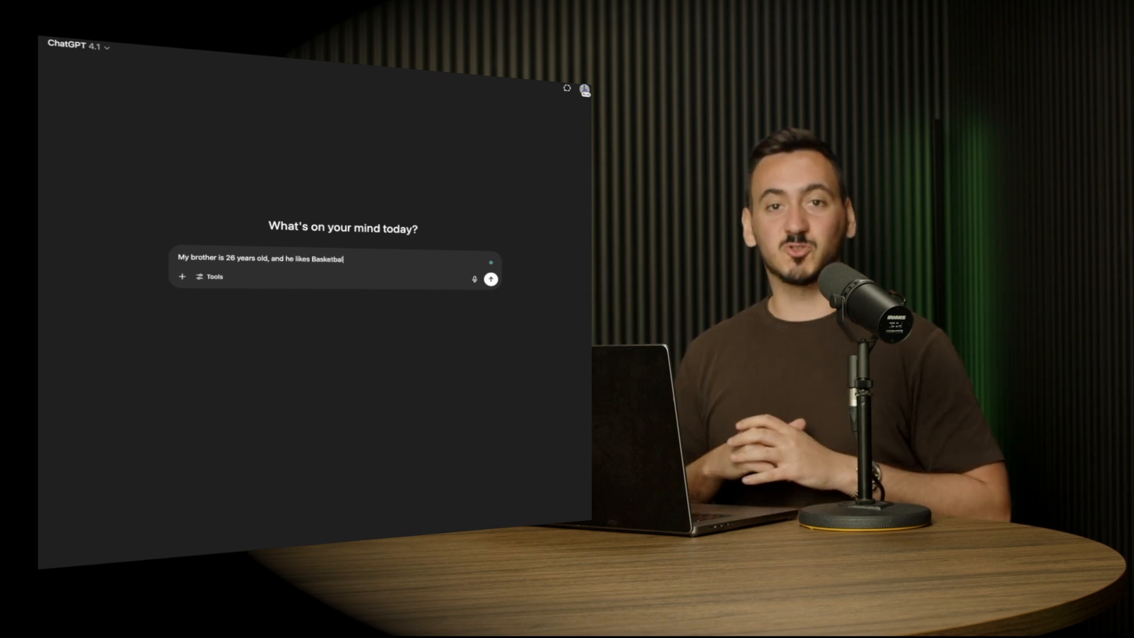
{"action": "type", "text": "."}
Step: Request 20 birthday present ideas for a 26-year-old brother who likes basketball and gaming
{"action": "key", "text": "shift+Return"}
{"action": "type", "text": "Give me a list of 20 bi"}
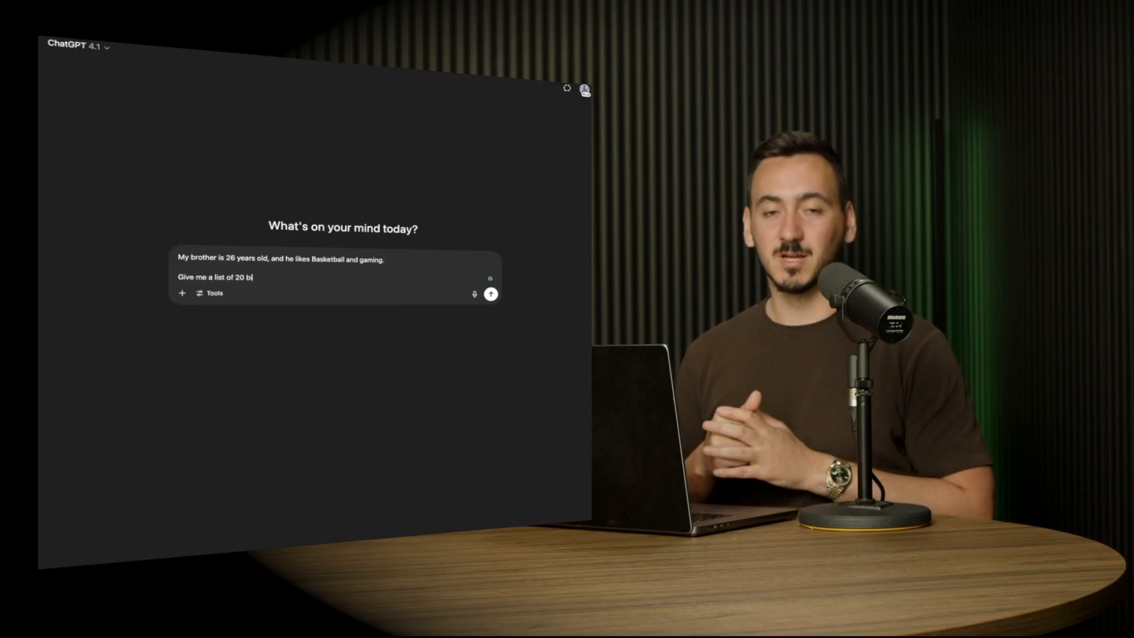
{"action": "key", "text": "BackSpace"}
{"action": "type", "text": "ideas for "}
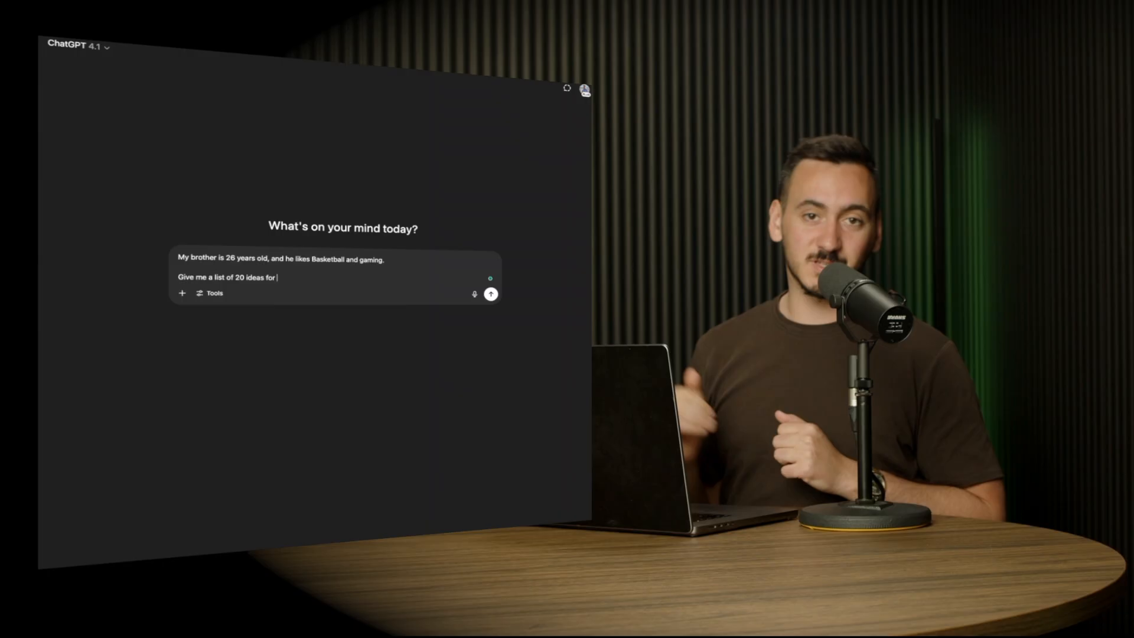
{"action": "type", "text": "birthday presents"}
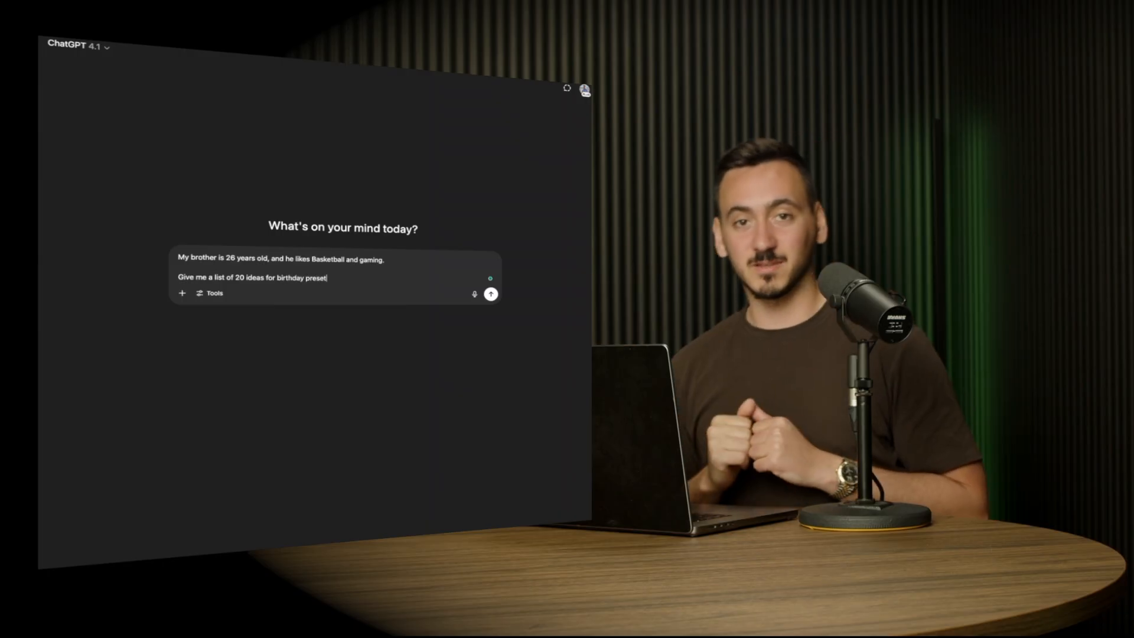
{"action": "key", "text": "Return"}
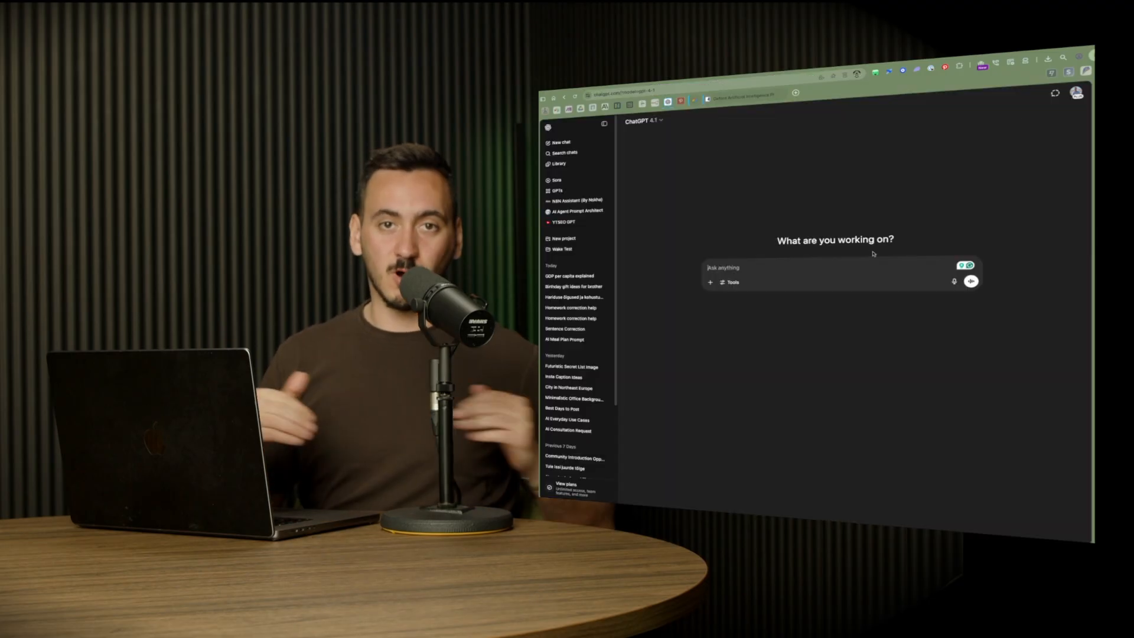
{"action": "type", "text": "summarize"}
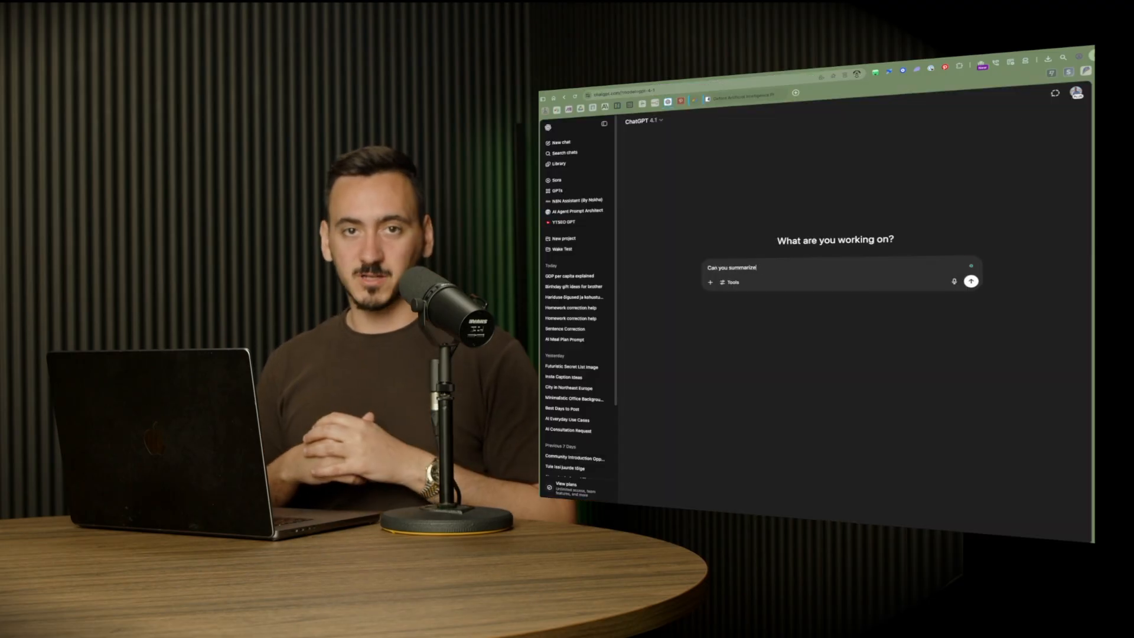
{"action": "type", "text": " this webpage for"}
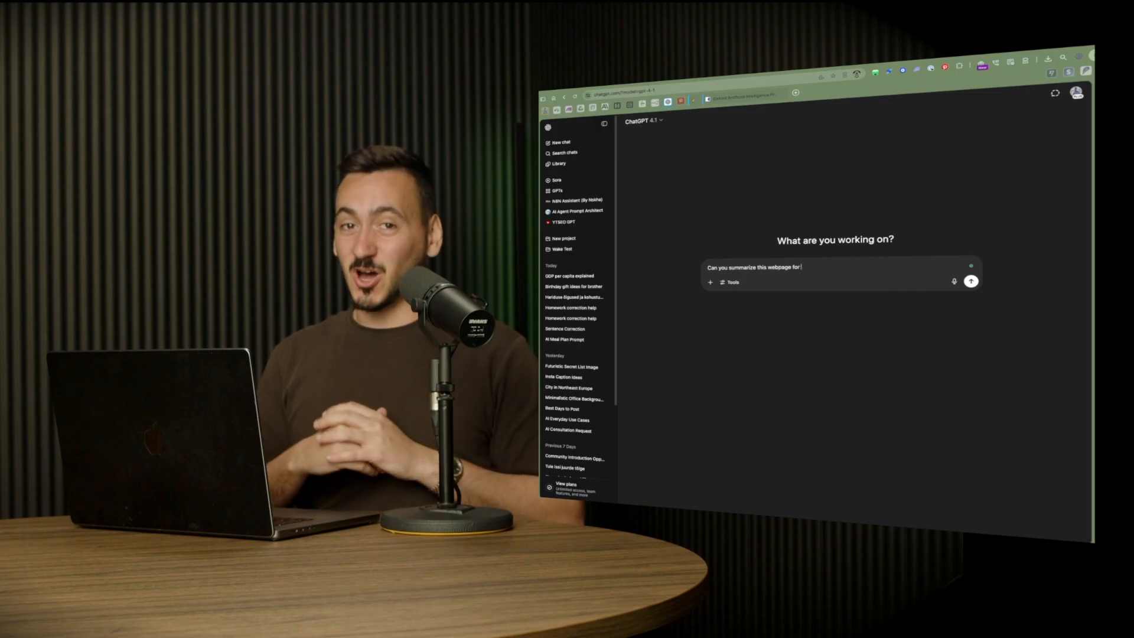
{"action": "type", "text": ":"}
Step: Ask ChatGPT to summarize the pasted Oxford Artificial Intelligence Programme webpage link
{"action": "key", "text": "shift+Return"}
{"action": "key", "text": "shift+Return"}
{"action": "type", "text": "https://www.sbs.ox.ac.uk/programmes/executive-education/online-programmes/oxford-artificial-intelligence-programme"}
{"action": "key", "text": "Return"}
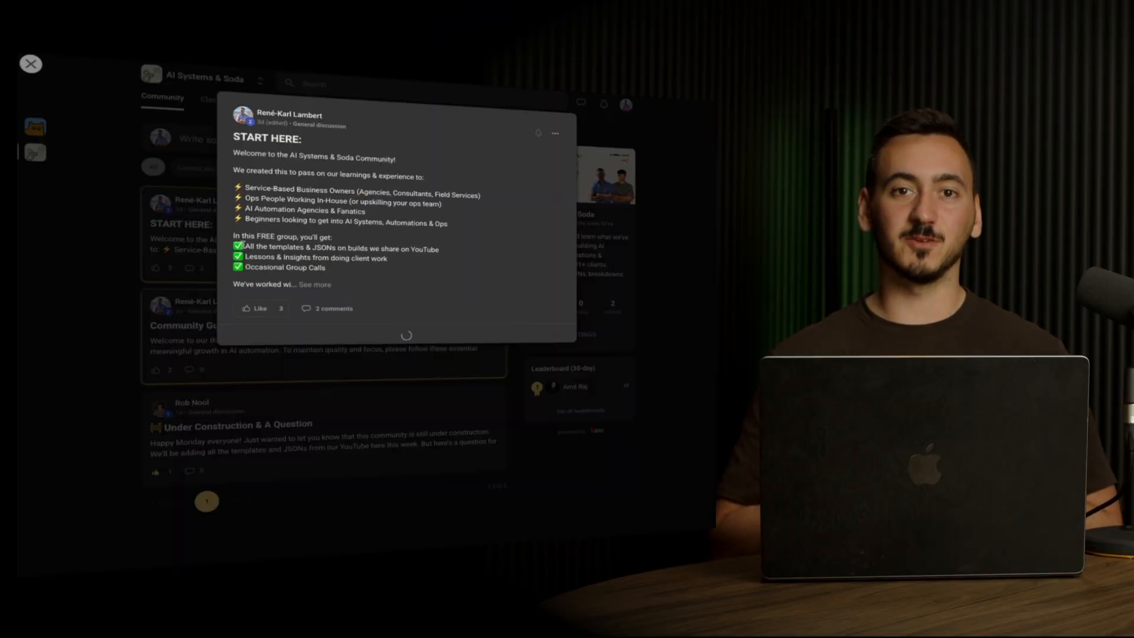
Step: Close the welcome post and browse the Classroom's Live Builds course
{"action": "left_click", "coordinate": [314, 285]}
{"action": "key", "text": "Escape"}
{"action": "left_click", "coordinate": [218, 100]}
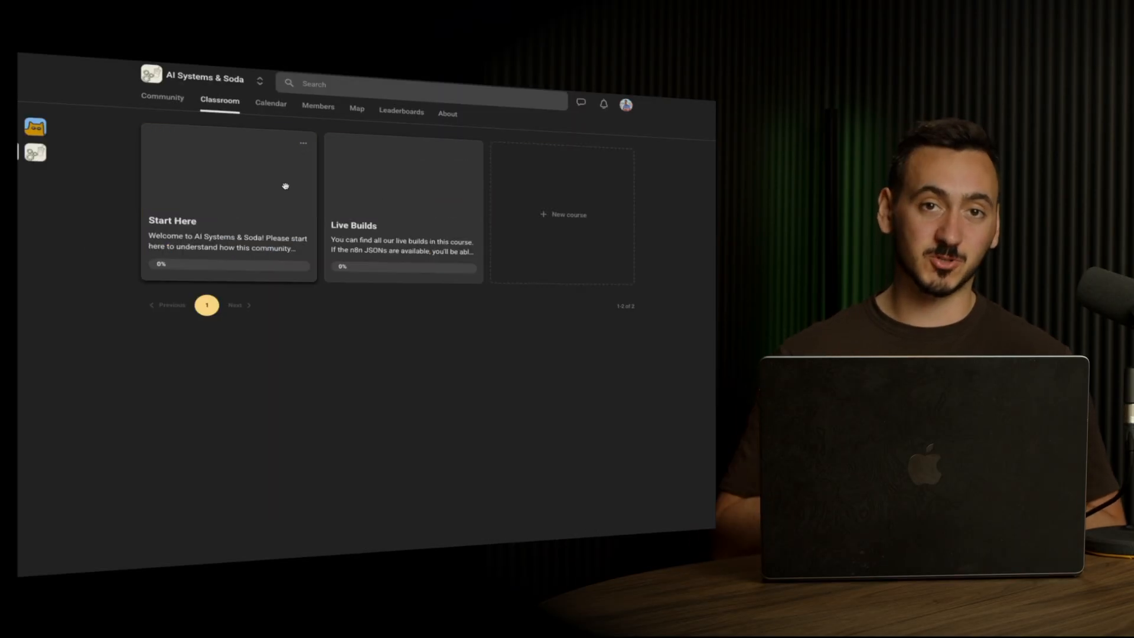
{"action": "left_click", "coordinate": [381, 232]}
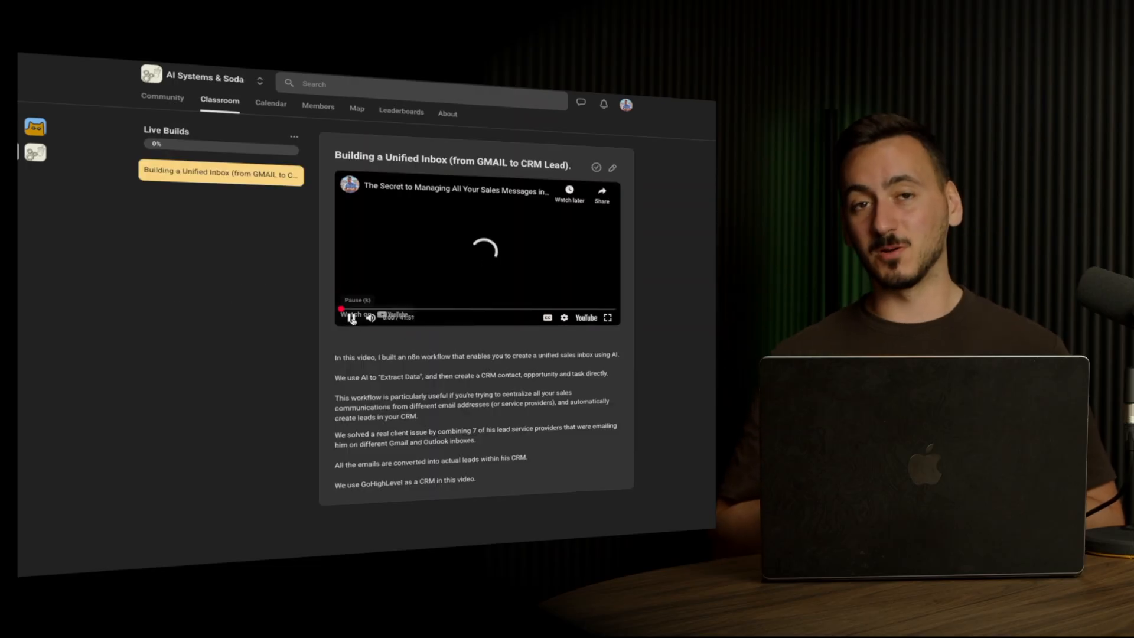
Step: View the community members and end on the member map page
{"action": "left_click", "coordinate": [317, 108]}
{"action": "left_click", "coordinate": [357, 107]}
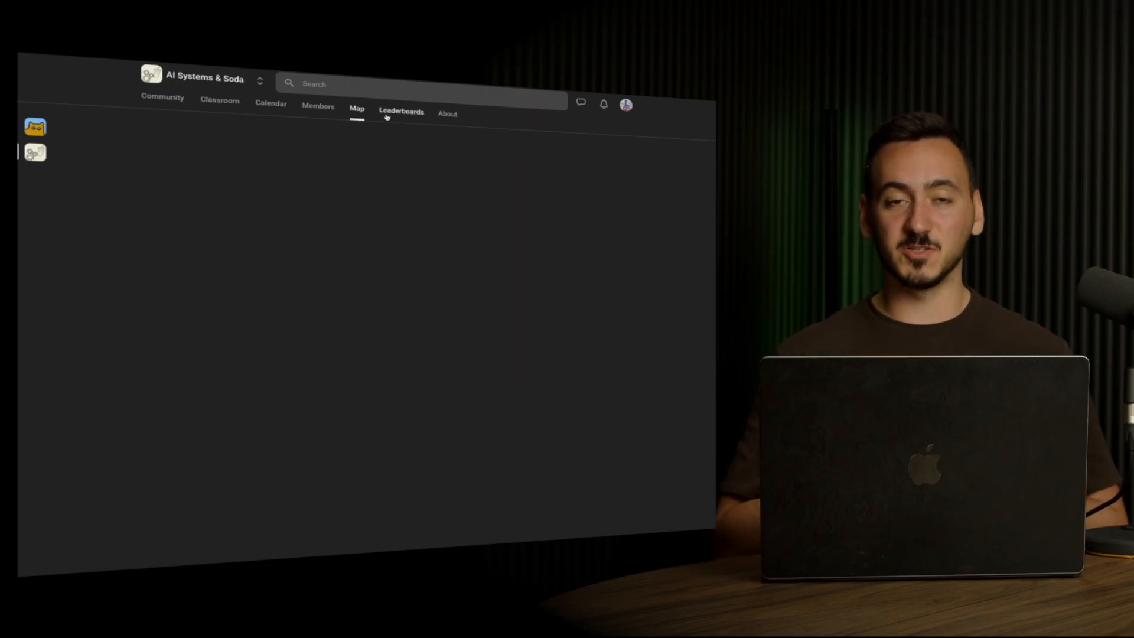